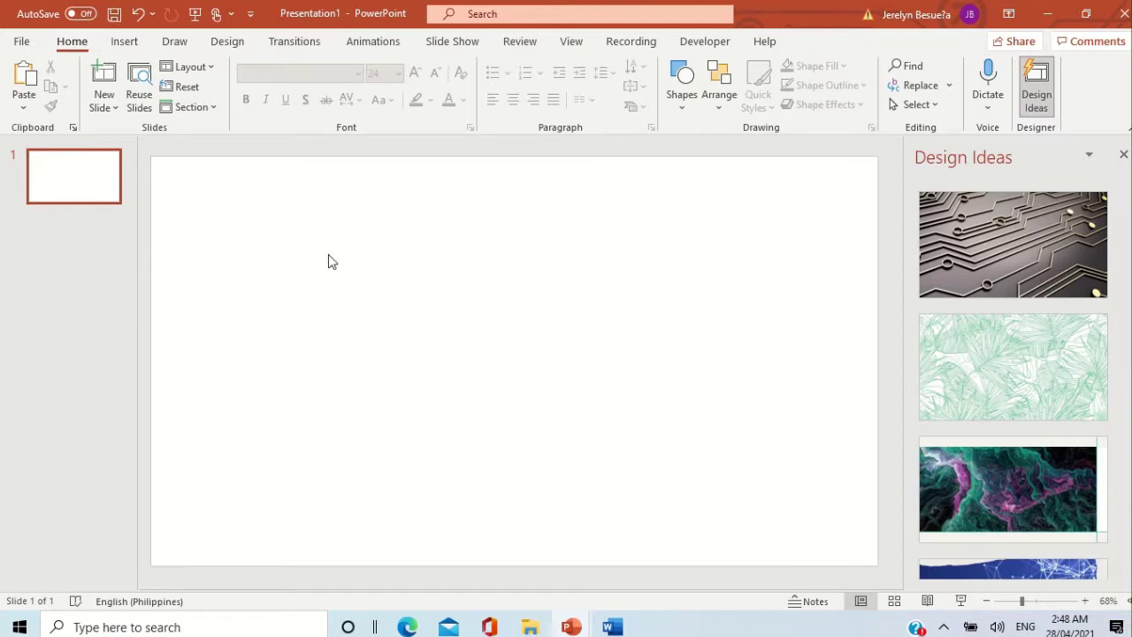
# Step: Insert the picture enhs logo.png from this device and place it in the upper-left area of the slide
pyautogui.click(125, 43)
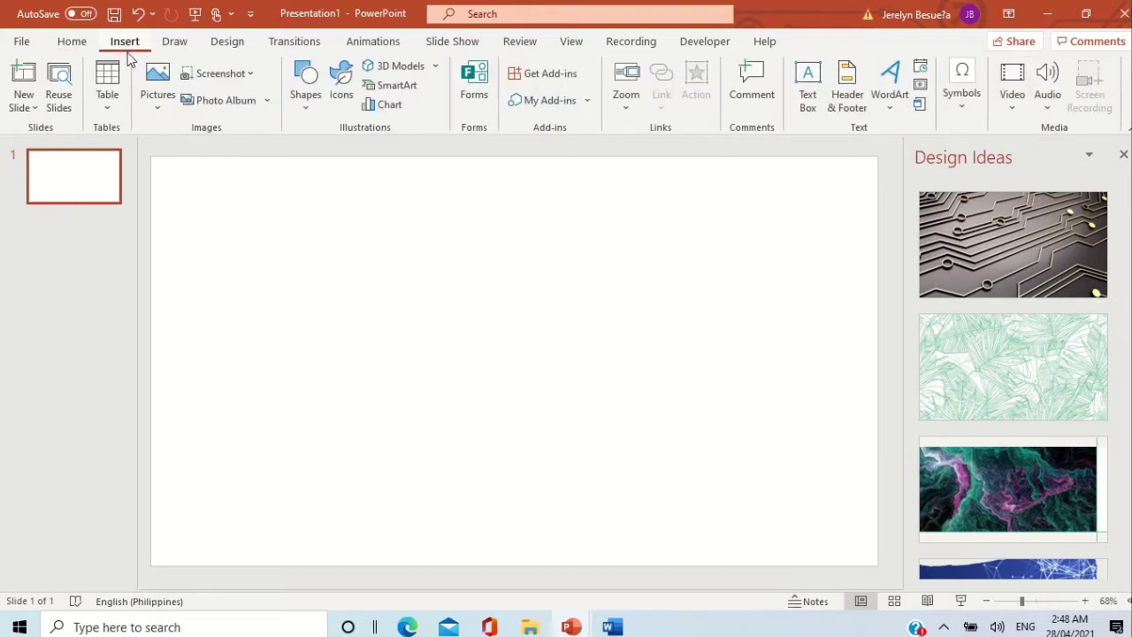
pyautogui.click(158, 110)
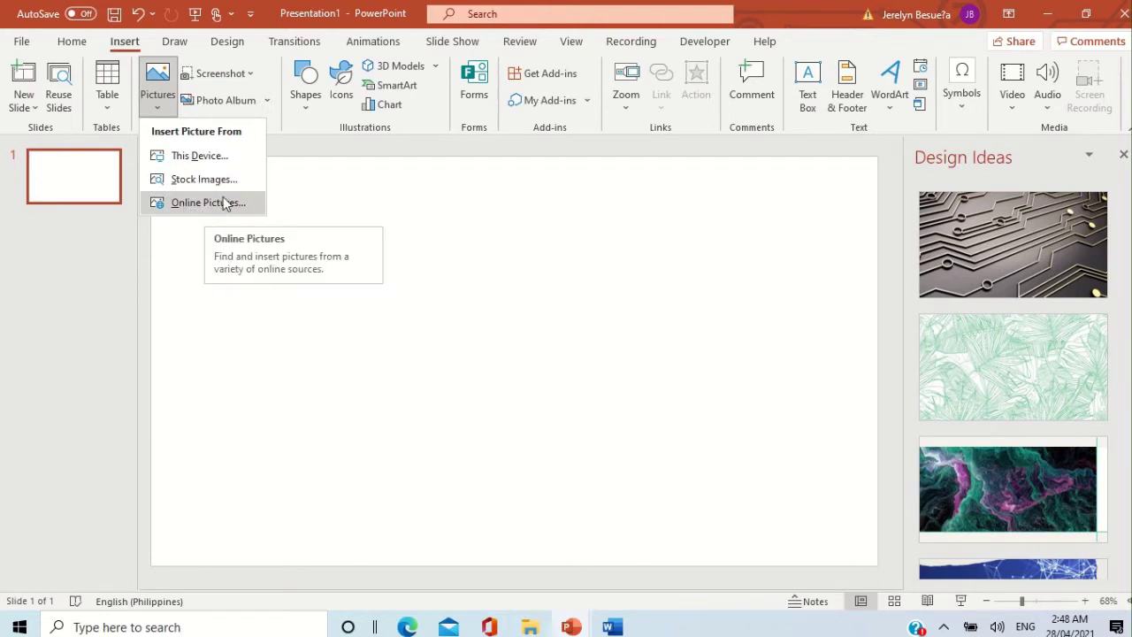
pyautogui.click(220, 160)
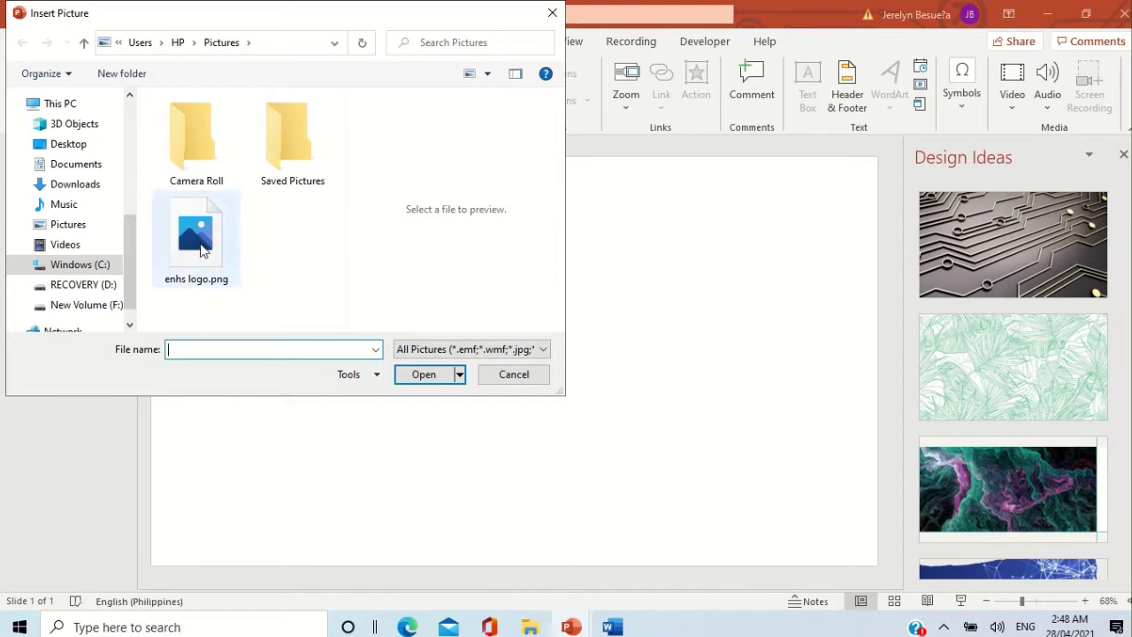
pyautogui.click(202, 250)
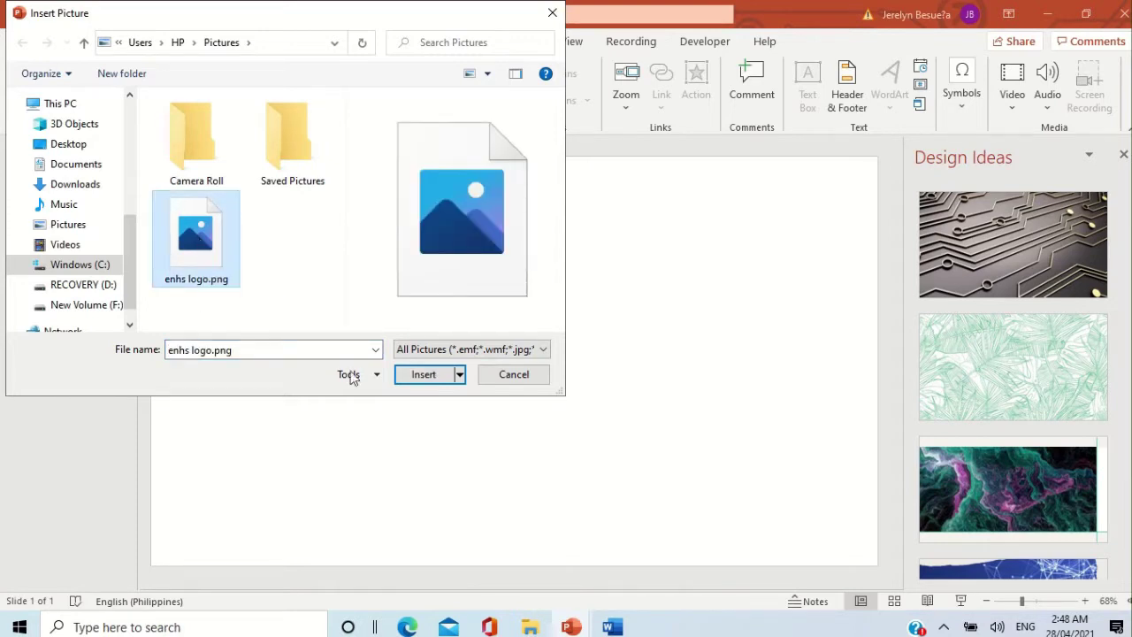
pyautogui.click(424, 375)
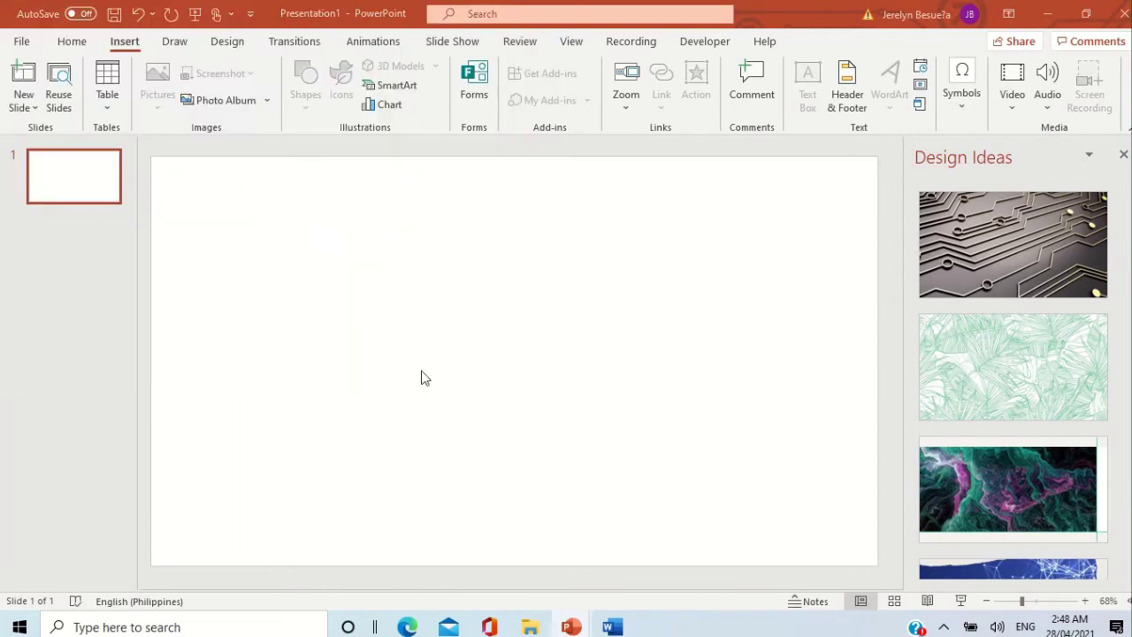
pyautogui.moveTo(509, 380); pyautogui.dragTo(301, 302)
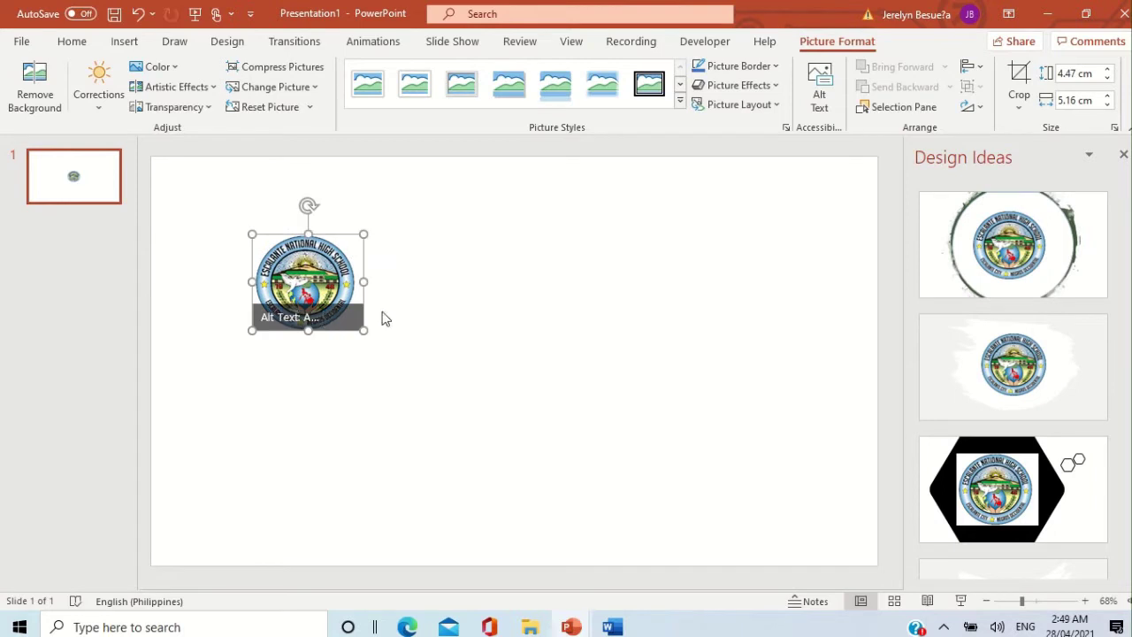
pyautogui.click(458, 325)
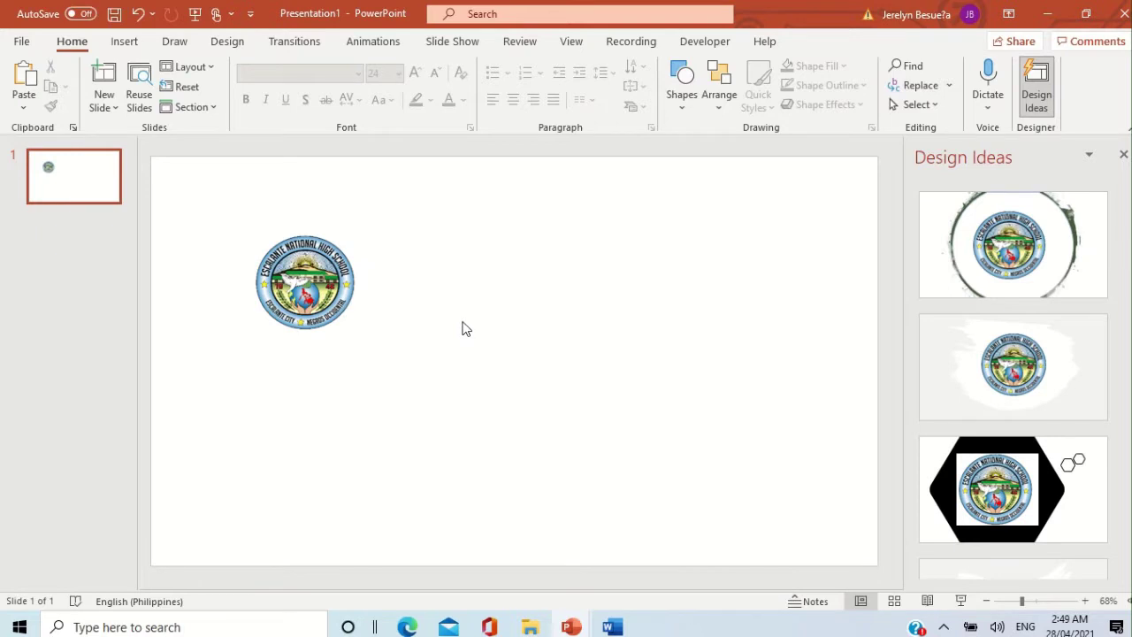
# Step: Insert a standard pie chart on the slide
pyautogui.click(130, 44)
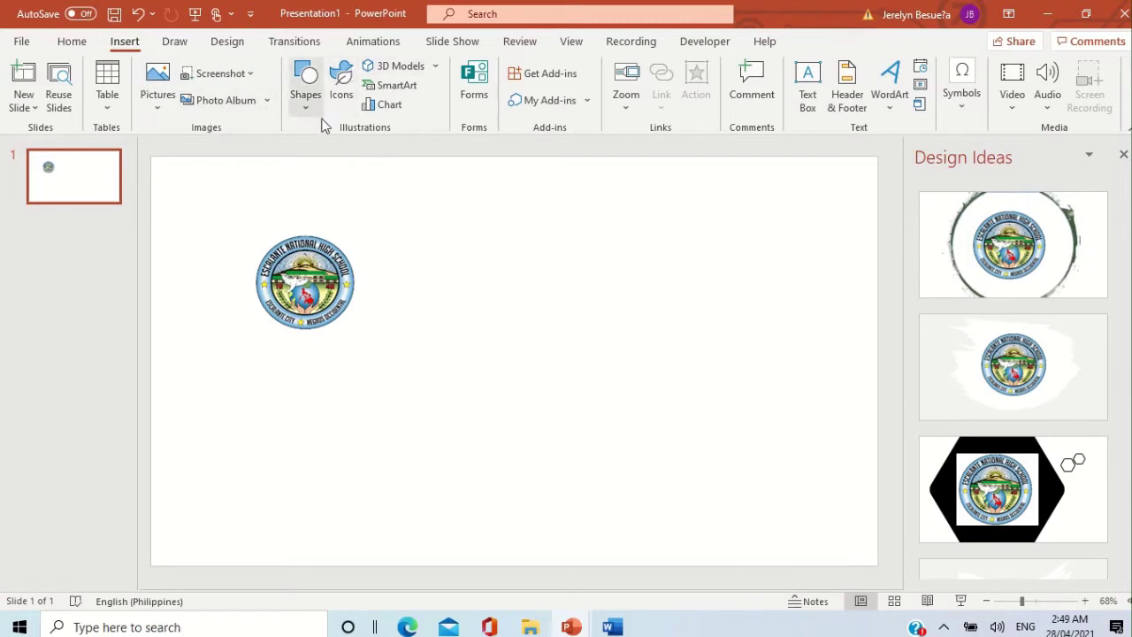
pyautogui.click(387, 106)
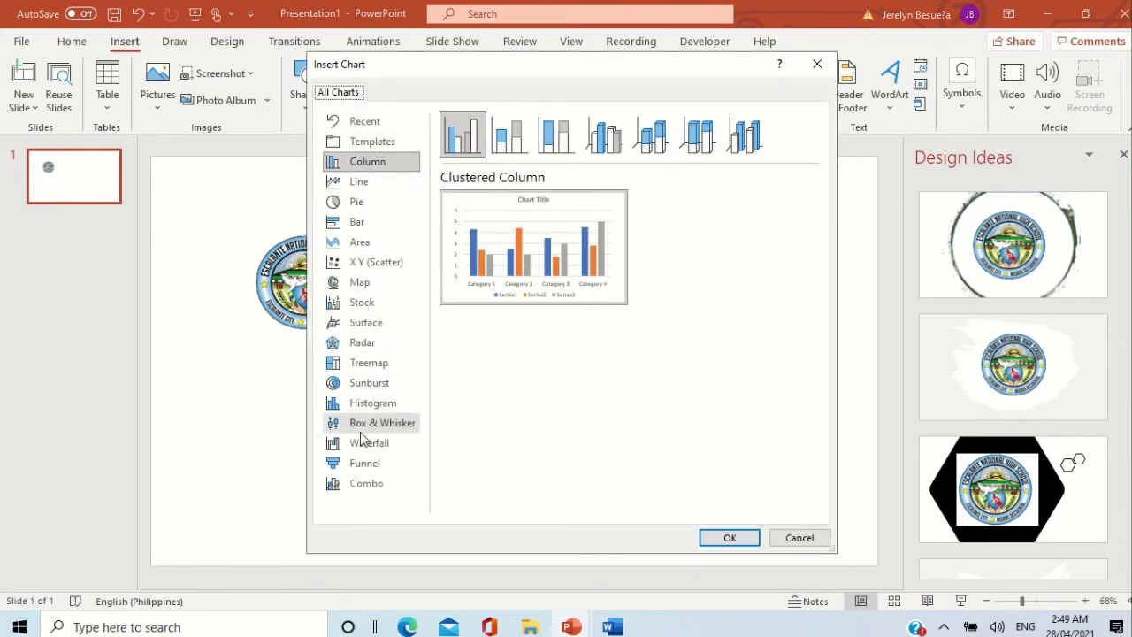
pyautogui.click(376, 206)
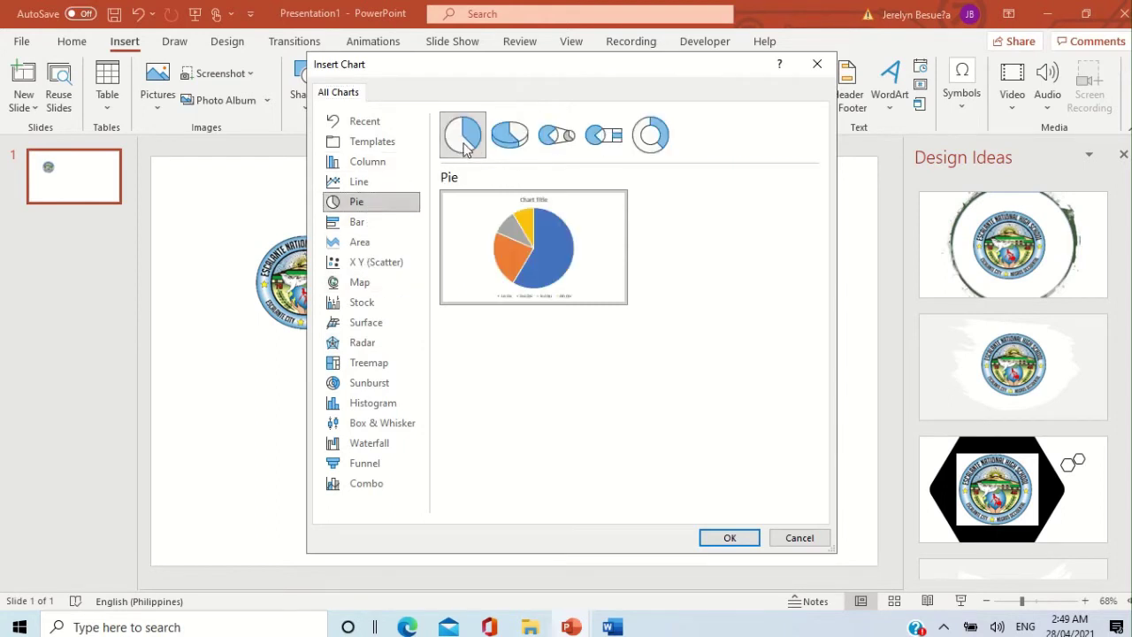
pyautogui.click(728, 538)
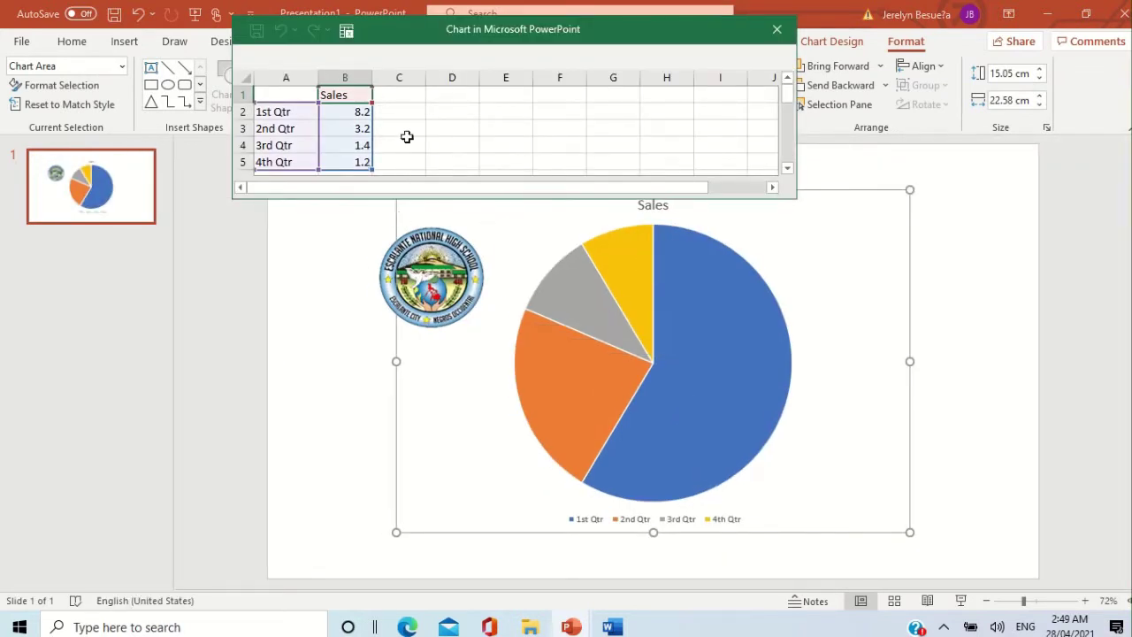
# Step: Examine the quarterly sales values in the pie chart's data sheet
pyautogui.click(352, 143)
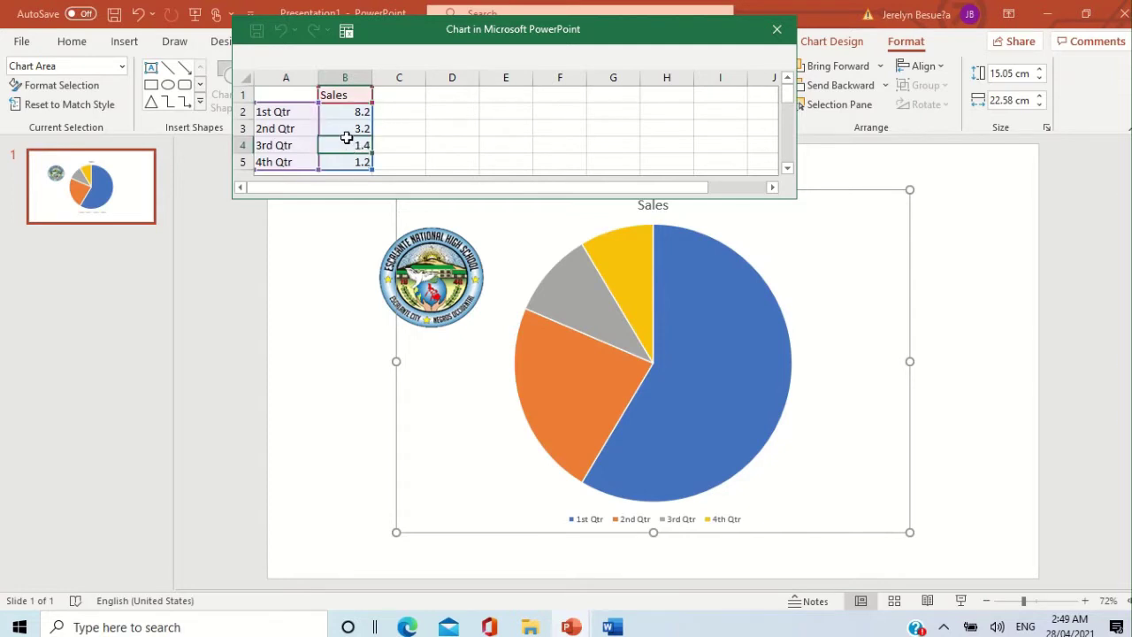
pyautogui.click(344, 126)
pyautogui.click(341, 113)
pyautogui.click(338, 141)
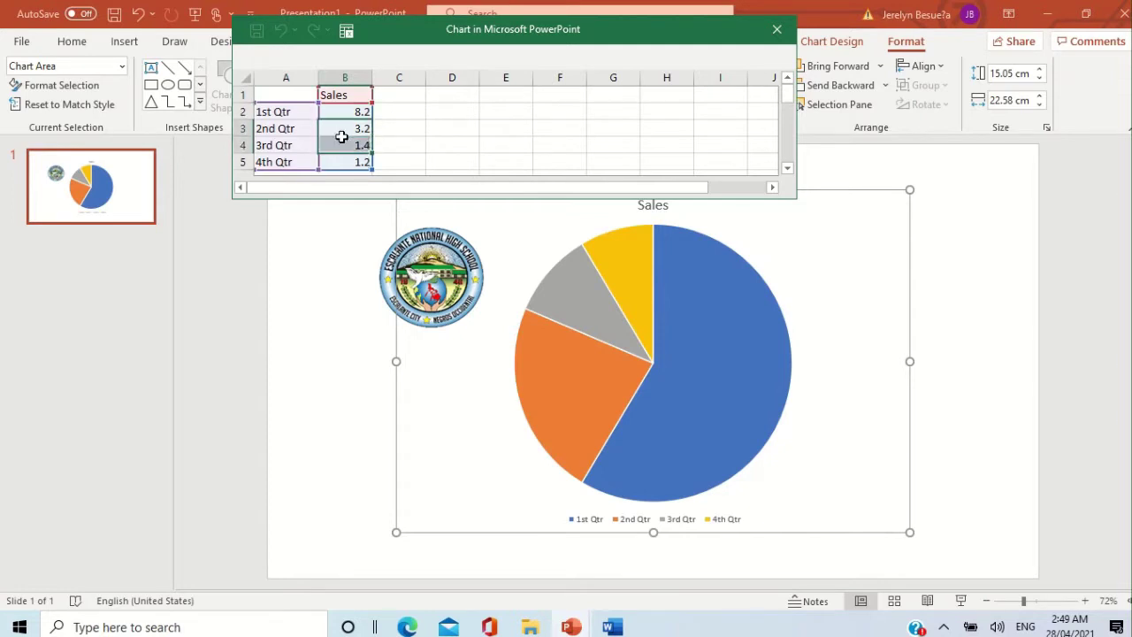
pyautogui.click(310, 126)
pyautogui.click(352, 110)
pyautogui.click(348, 135)
pyautogui.click(345, 108)
pyautogui.click(345, 136)
pyautogui.click(500, 133)
pyautogui.click(389, 144)
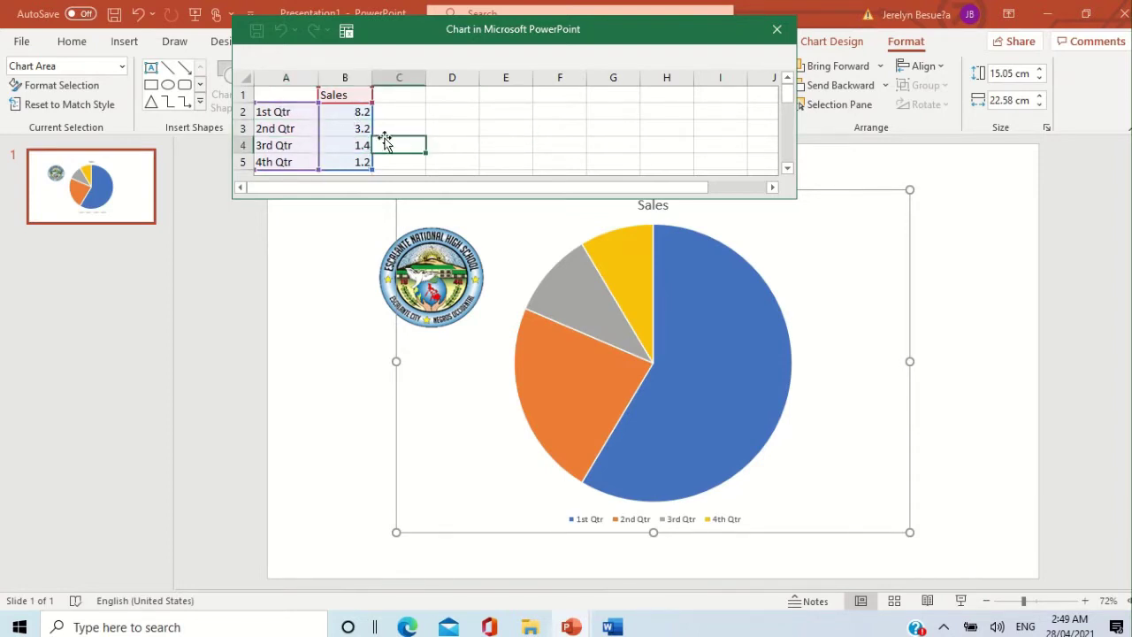
pyautogui.click(366, 140)
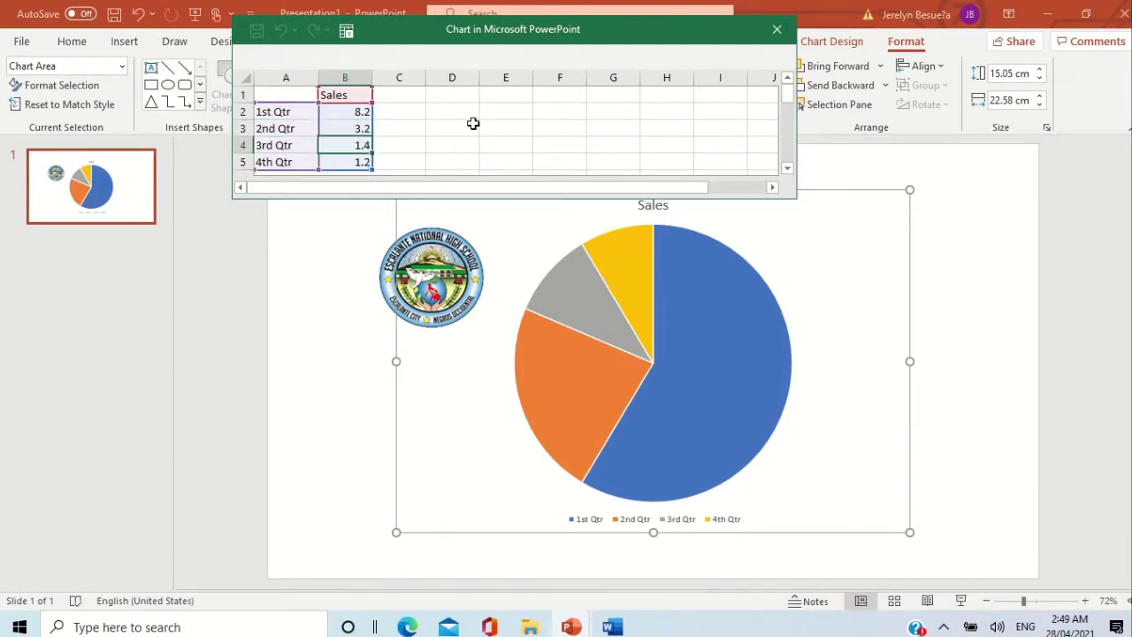
# Step: Close the chart's data sheet and move the pie chart to the right of the logo
pyautogui.click(776, 32)
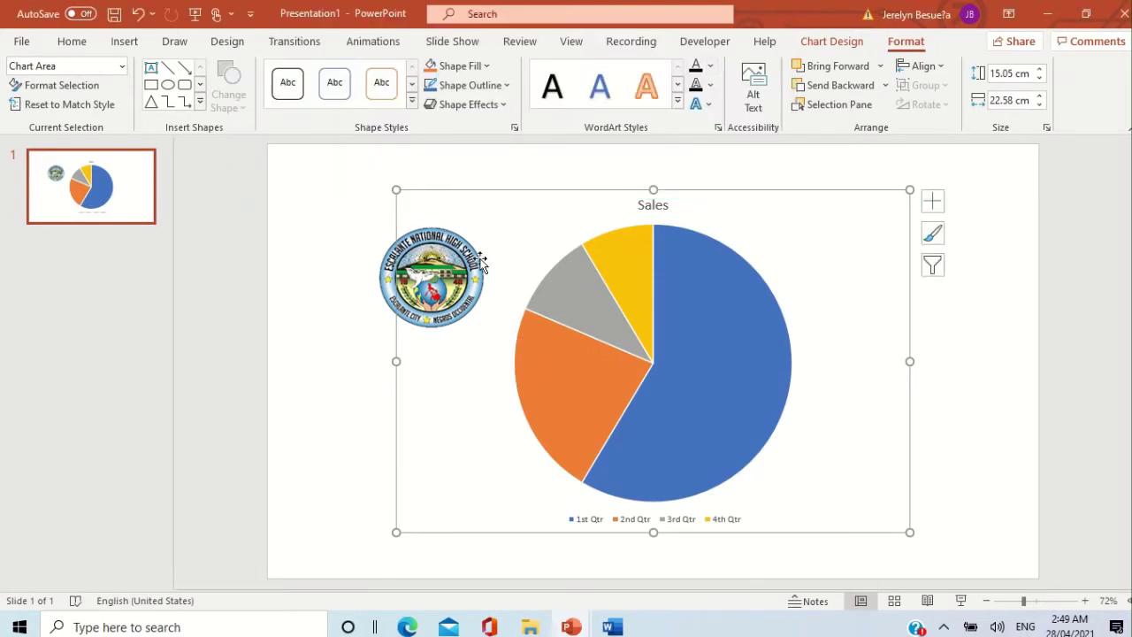
pyautogui.moveTo(530, 191); pyautogui.dragTo(638, 181)
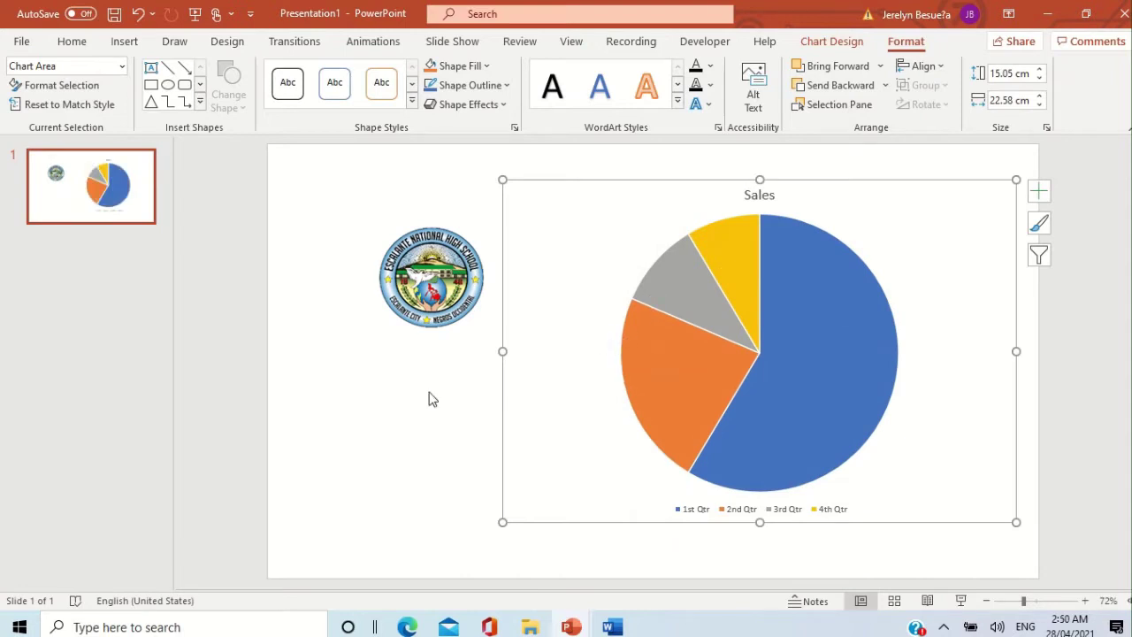
pyautogui.click(409, 421)
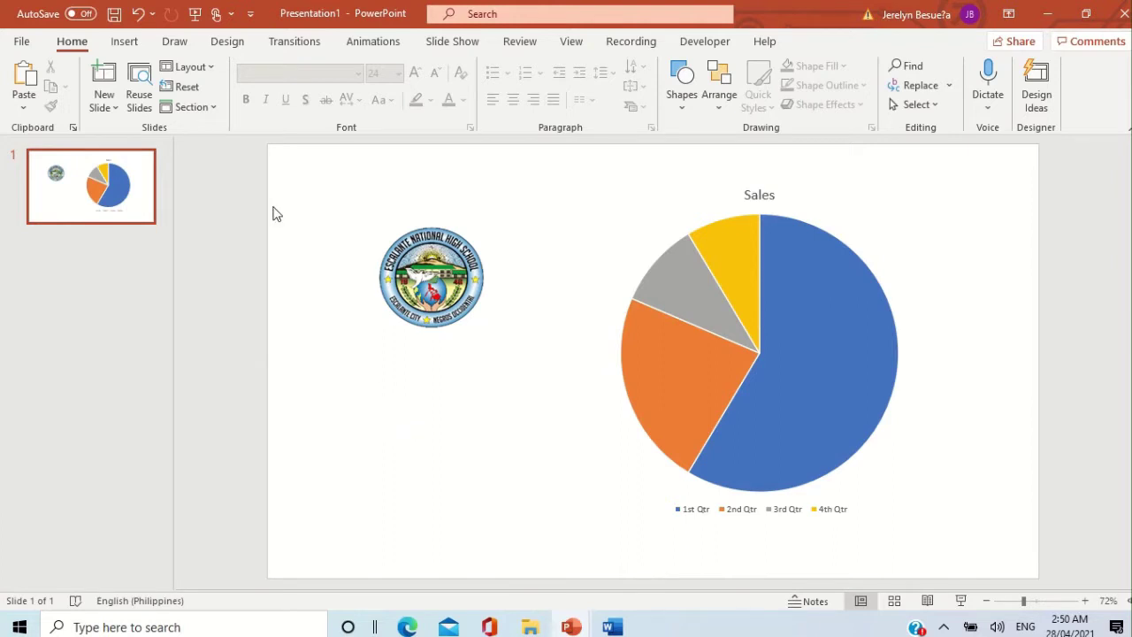
# Step: Insert a WordArt in the blue gradient style with reflection and place it below the logo
pyautogui.click(131, 44)
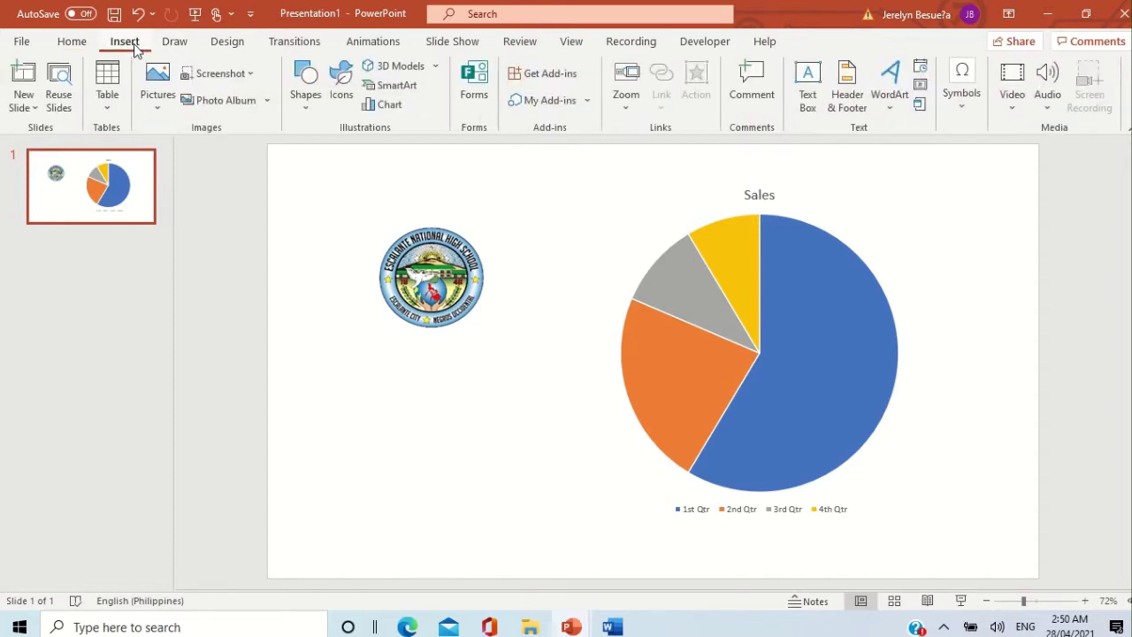
pyautogui.click(892, 113)
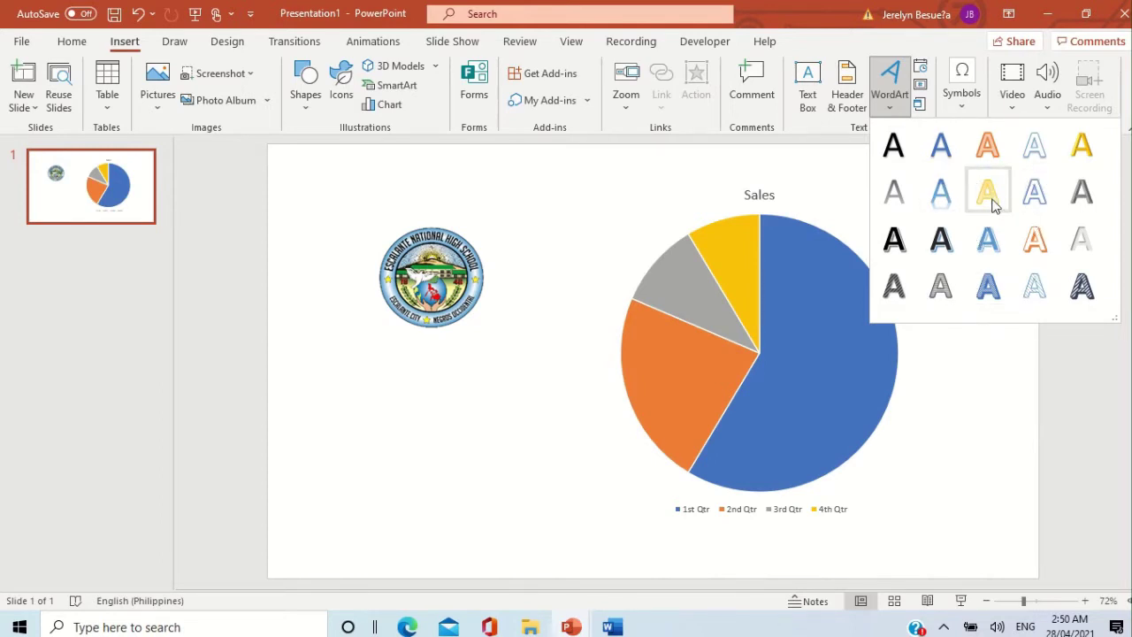
pyautogui.click(943, 192)
pyautogui.moveTo(589, 392); pyautogui.dragTo(410, 494)
pyautogui.click(451, 466)
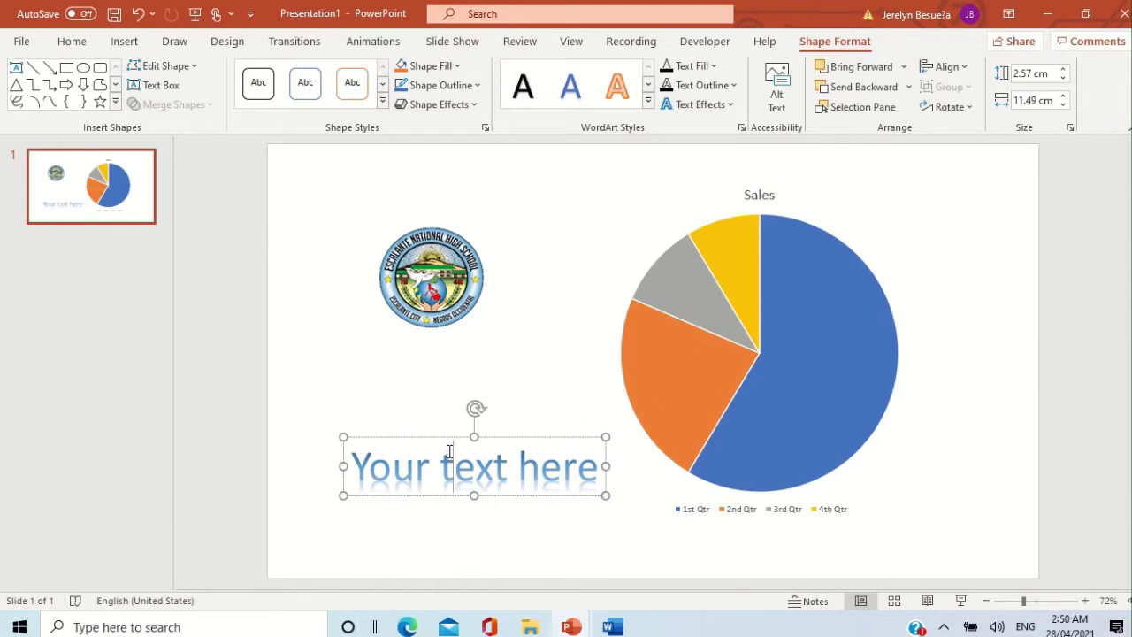
# Step: Replace the WordArt placeholder text with "ICT Output"
pyautogui.tripleClick(449, 452)
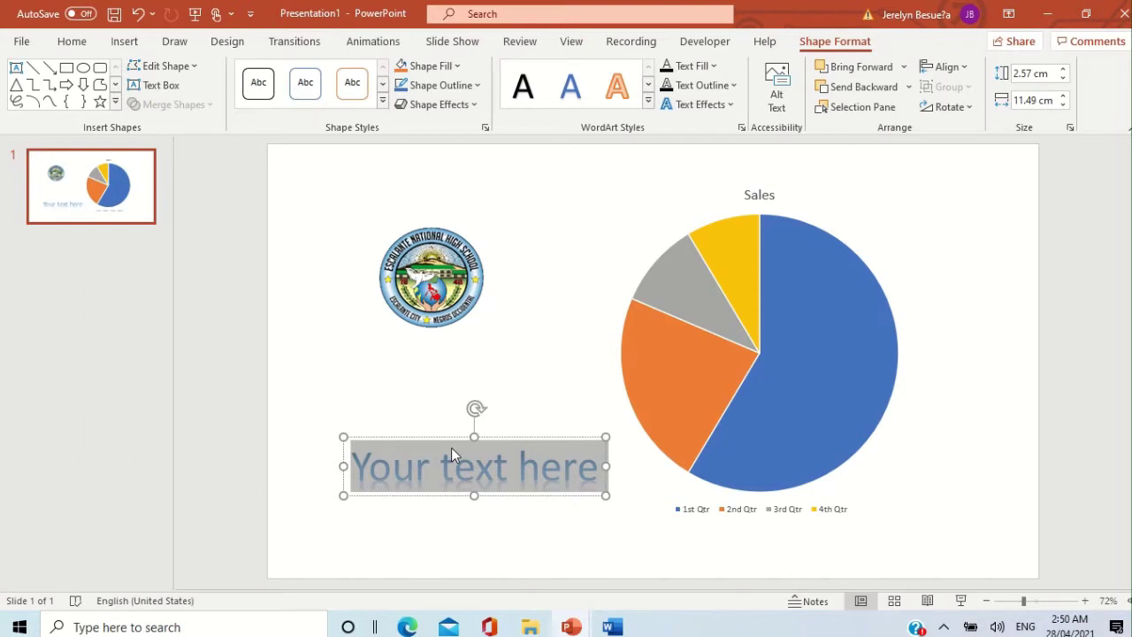
pyautogui.write('Ict')
pyautogui.press('BackSpace')
pyautogui.press('BackSpace')
pyautogui.press('BackSpace')
pyautogui.write('ICT')
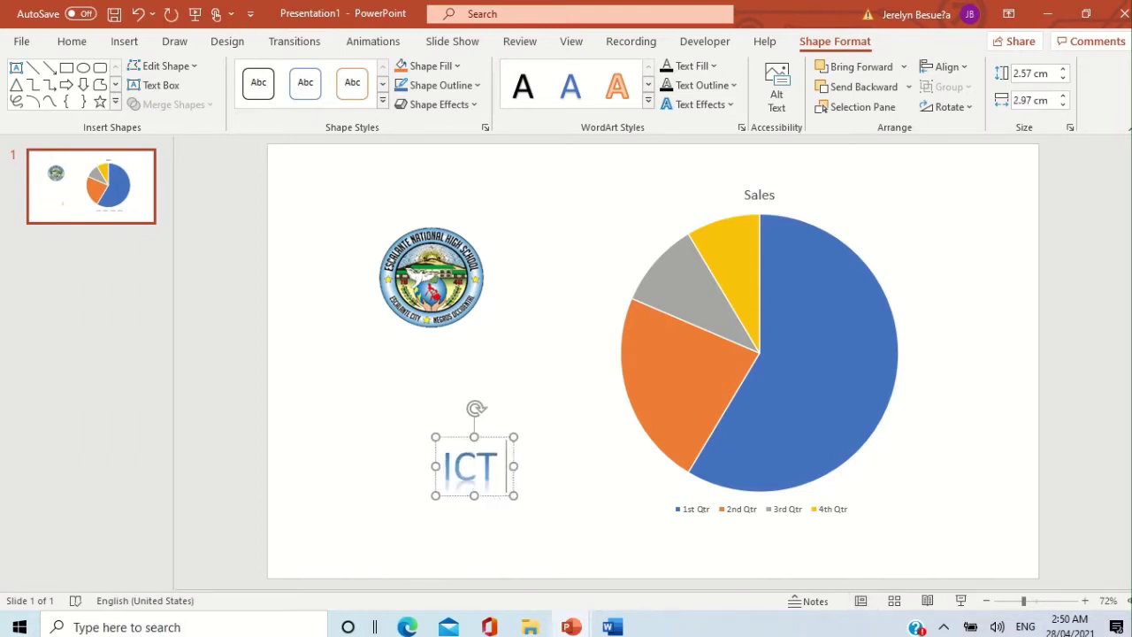
pyautogui.write(' o')
pyautogui.press('BackSpace')
pyautogui.write('Output')
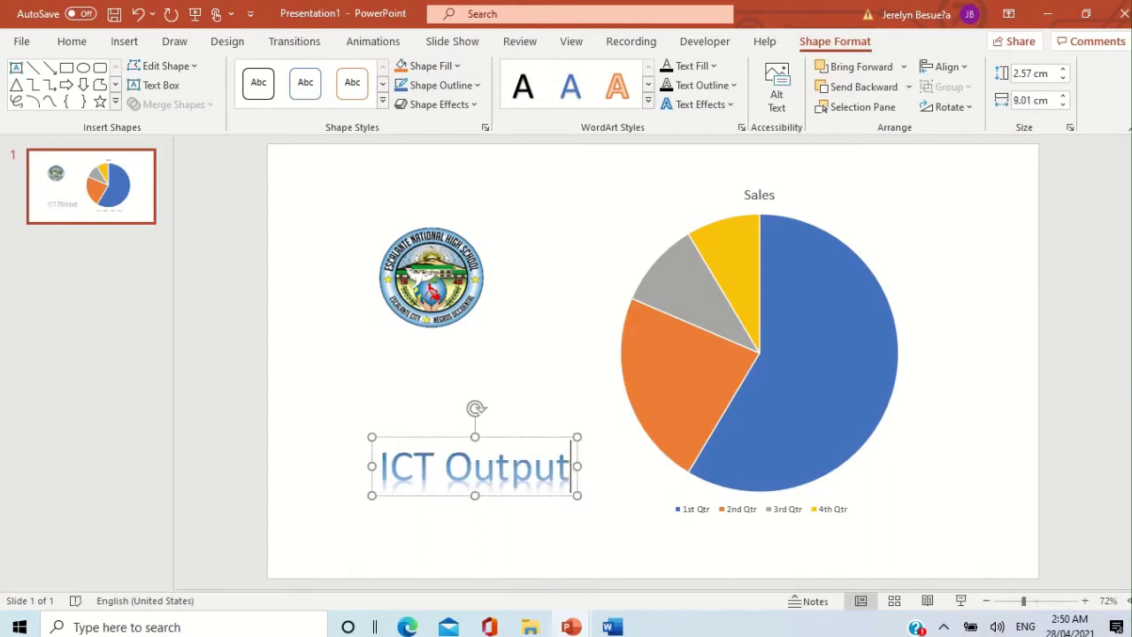
# Step: Widen the "ICT Output" WordArt to about 10.8 cm and move it slightly up beneath the logo
pyautogui.moveTo(577, 437); pyautogui.dragTo(534, 423)
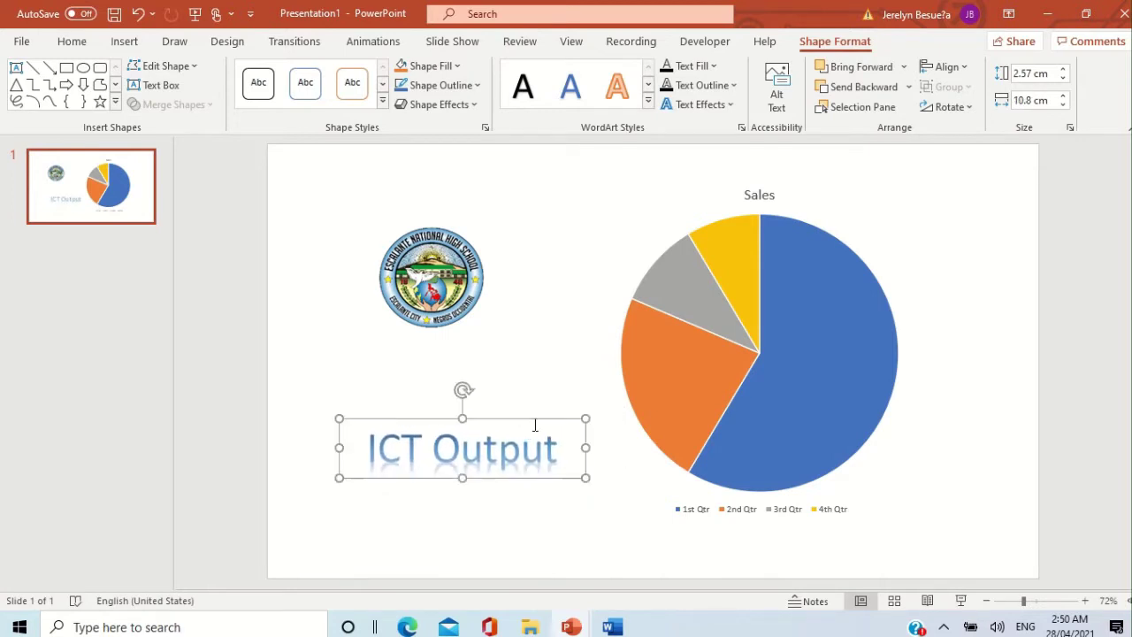
pyautogui.click(963, 265)
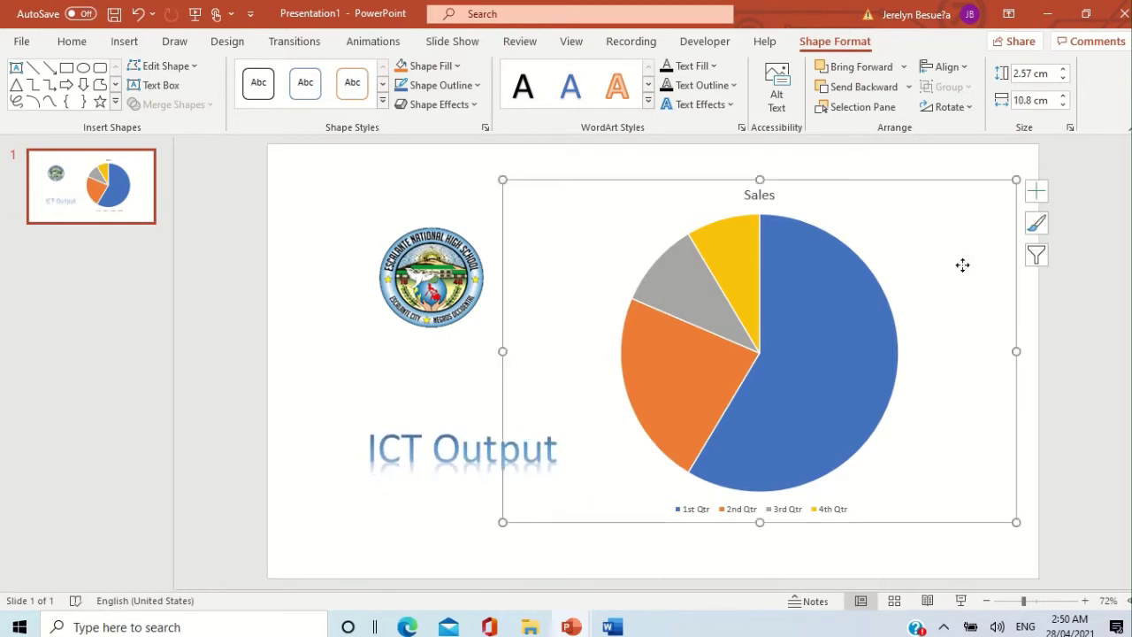
pyautogui.click(1087, 343)
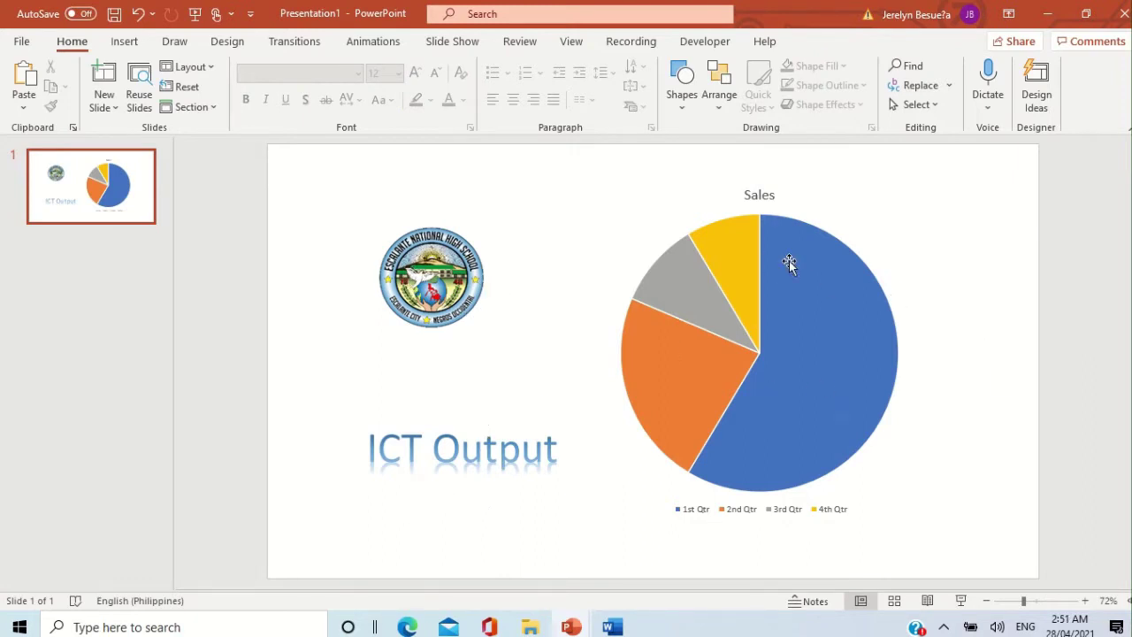
# Step: Apply the Zoom entrance animation to the school logo
pyautogui.click(522, 37)
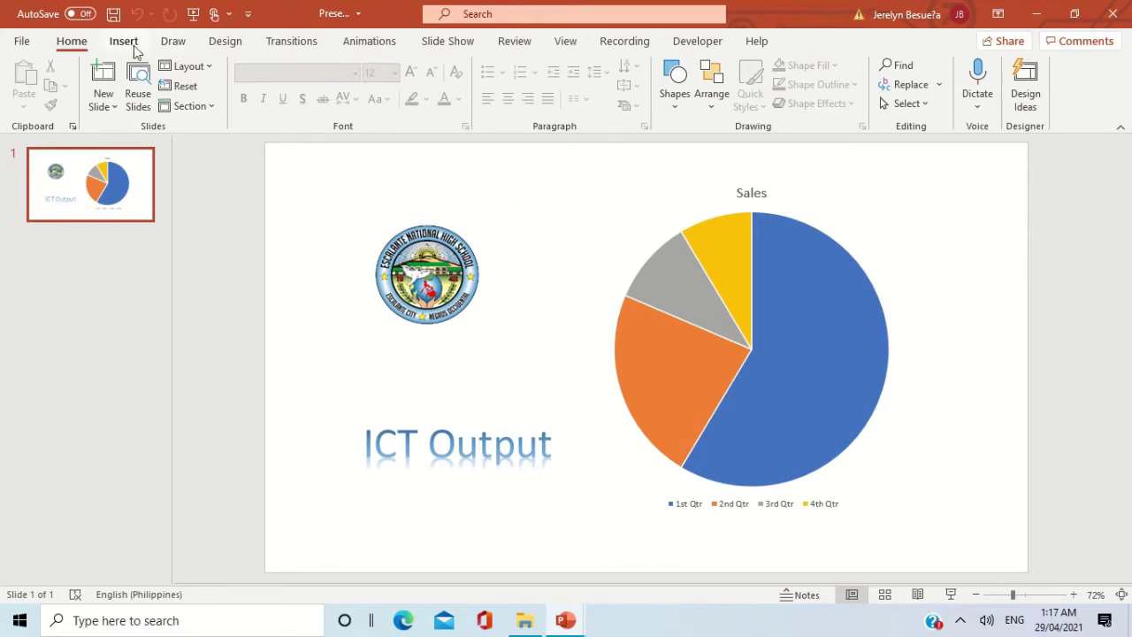
pyautogui.click(372, 44)
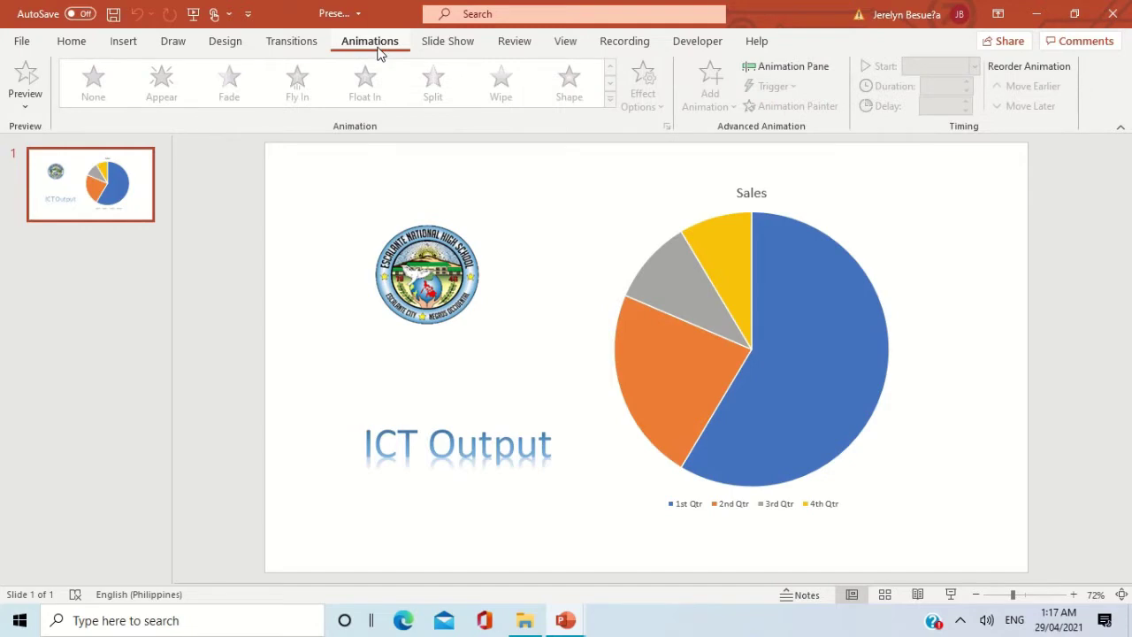
pyautogui.click(448, 283)
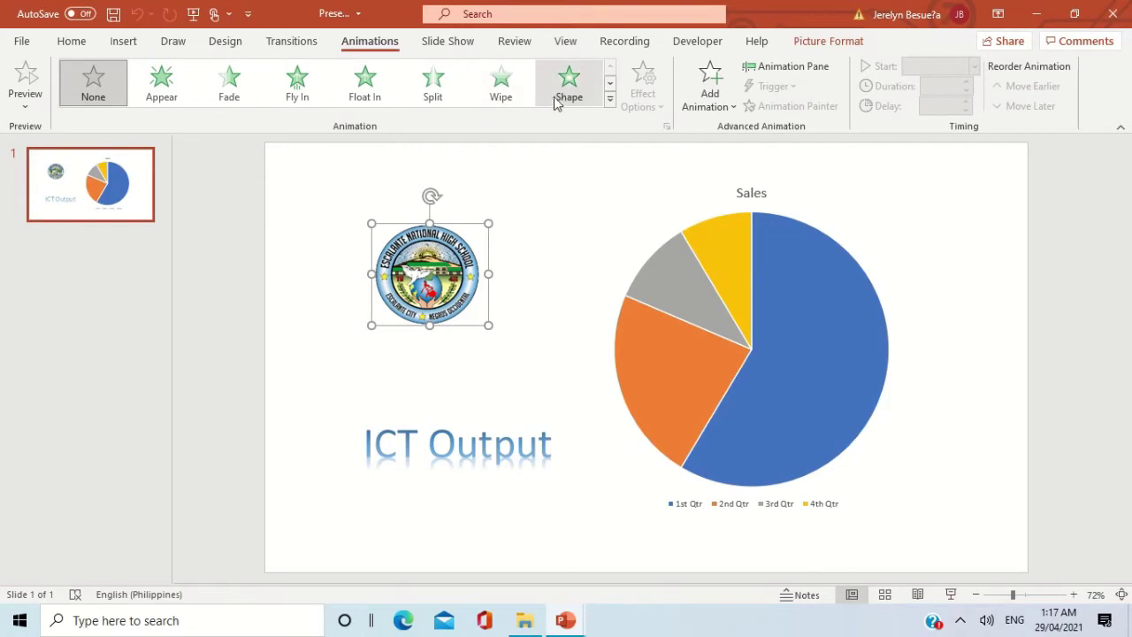
pyautogui.click(610, 103)
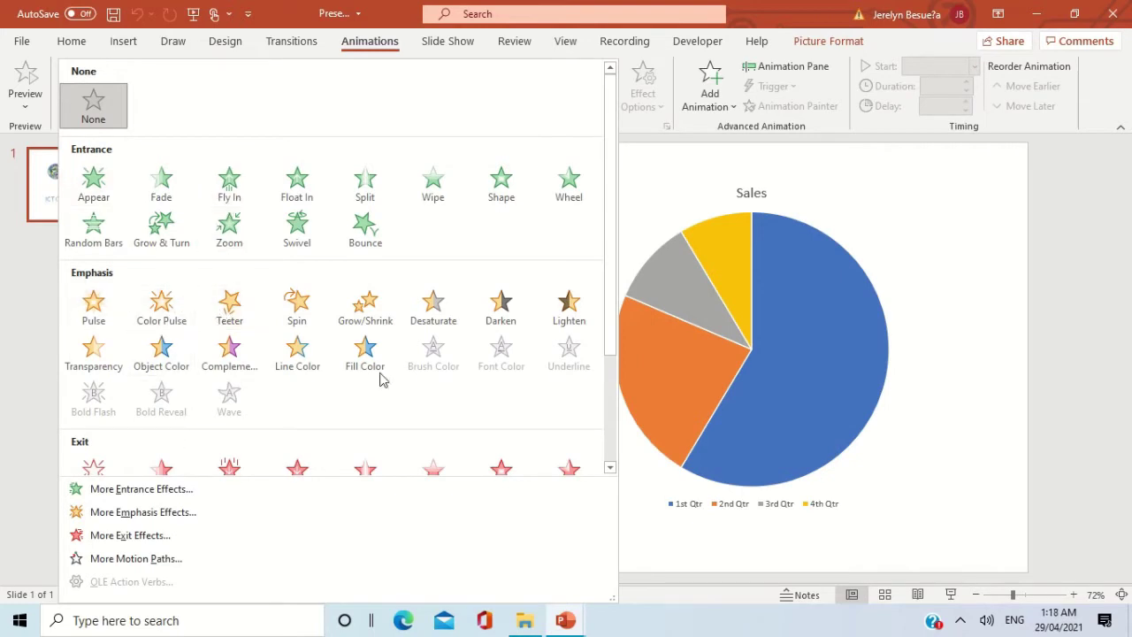
pyautogui.scroll(-3, 410, 283)
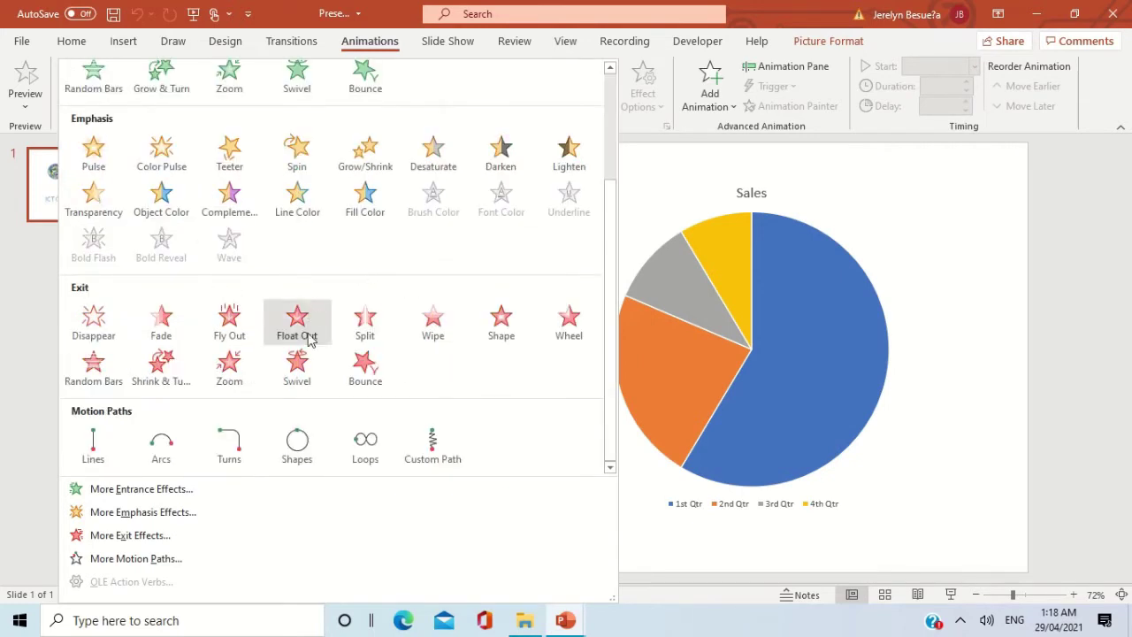
pyautogui.scroll(3, 451, 316)
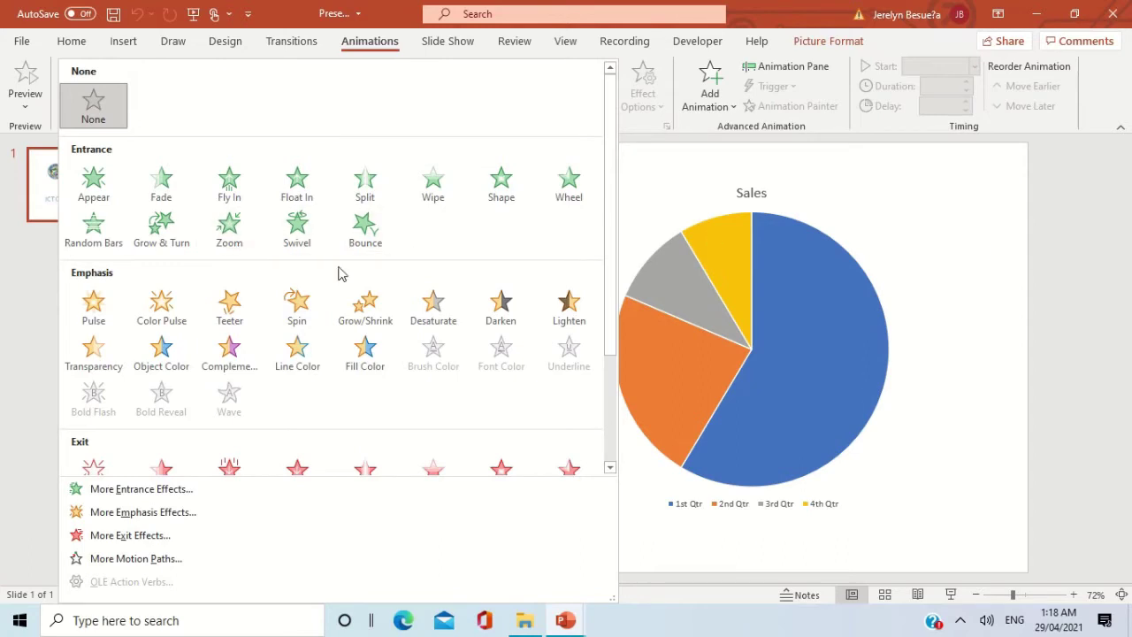
pyautogui.click(229, 232)
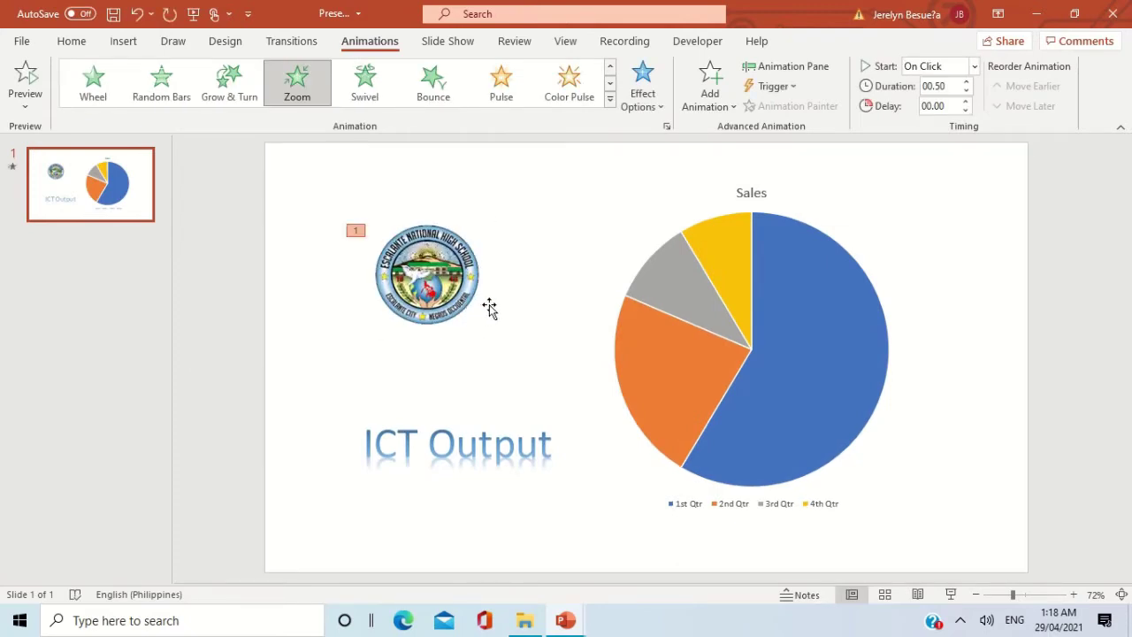
# Step: Apply the Float In entrance animation to the Sales pie chart and deselect it
pyautogui.click(829, 302)
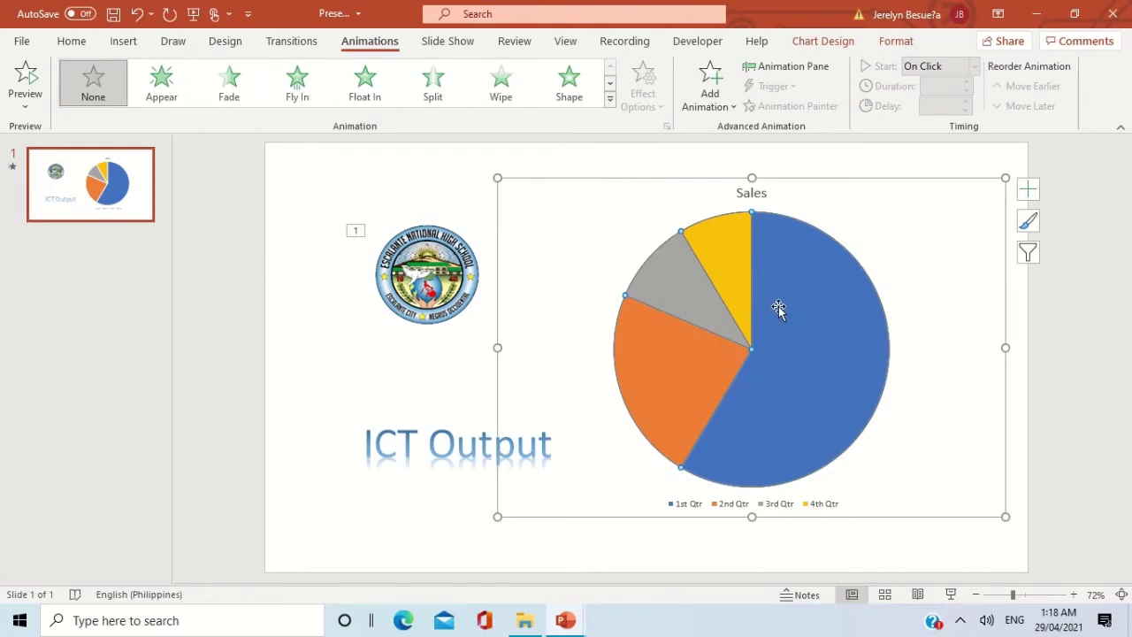
pyautogui.click(611, 105)
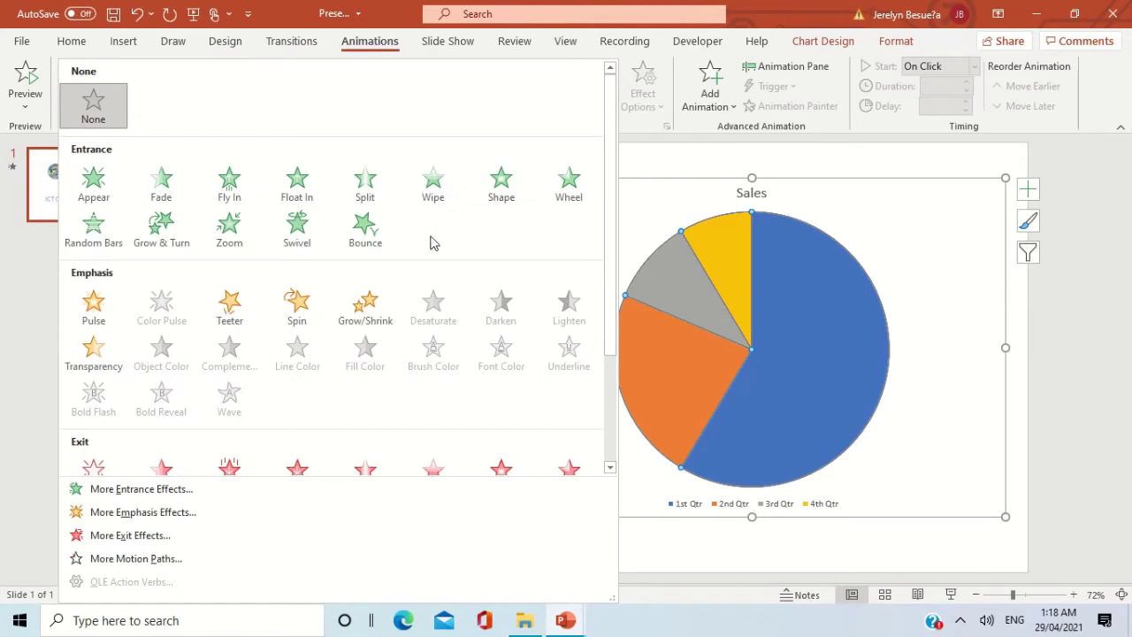
pyautogui.click(297, 186)
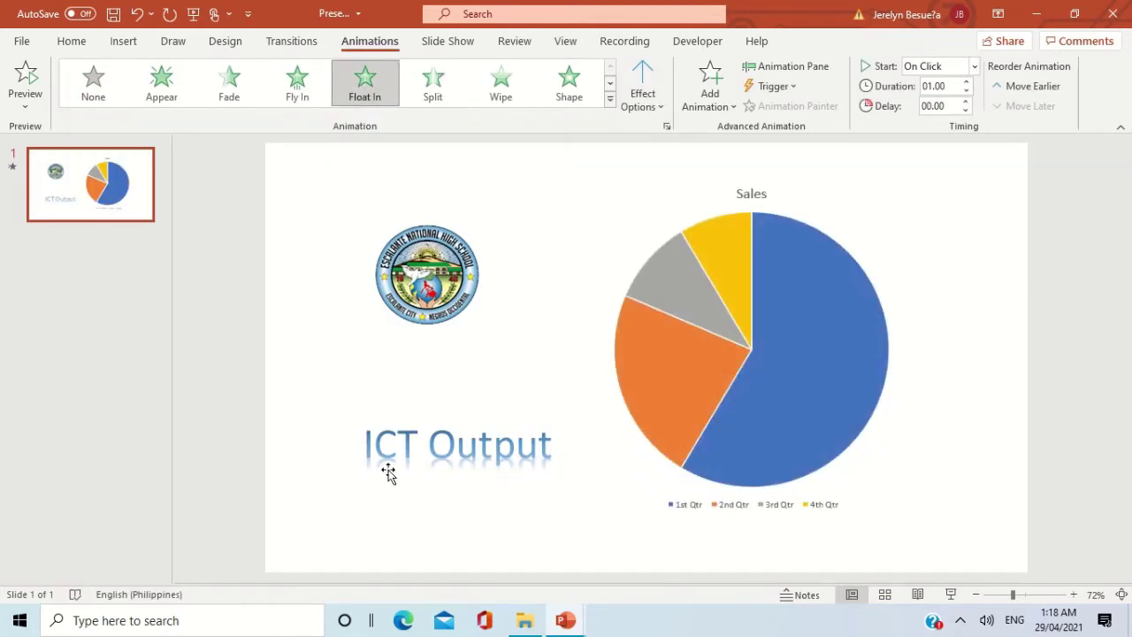
pyautogui.click(297, 366)
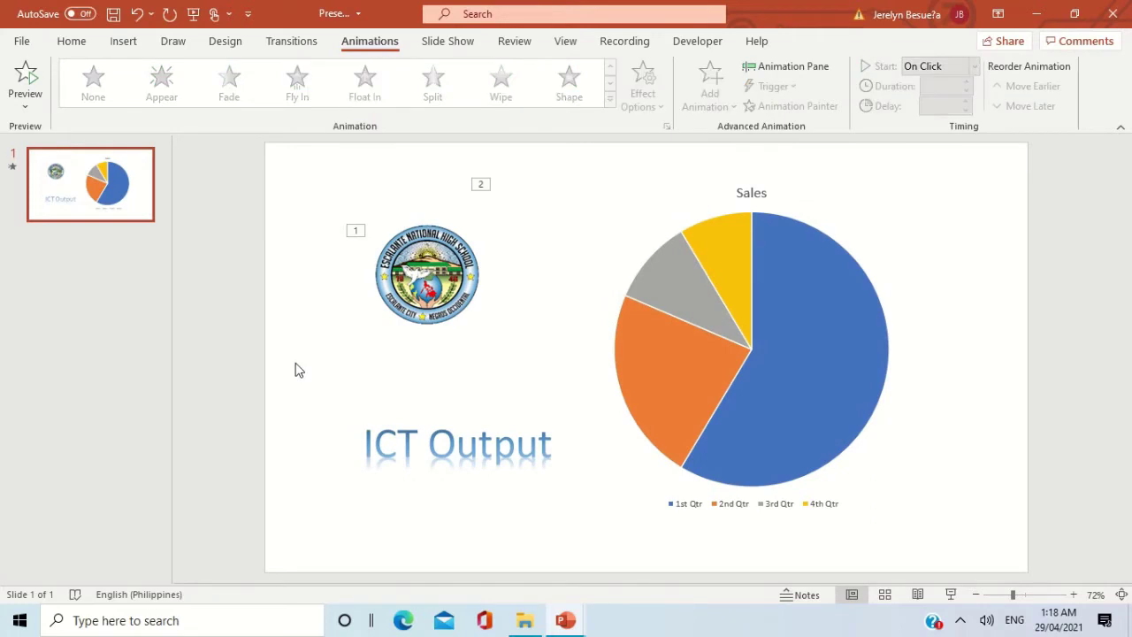
# Step: Apply the Bounce entrance animation to the "ICT Output" WordArt
pyautogui.click(420, 451)
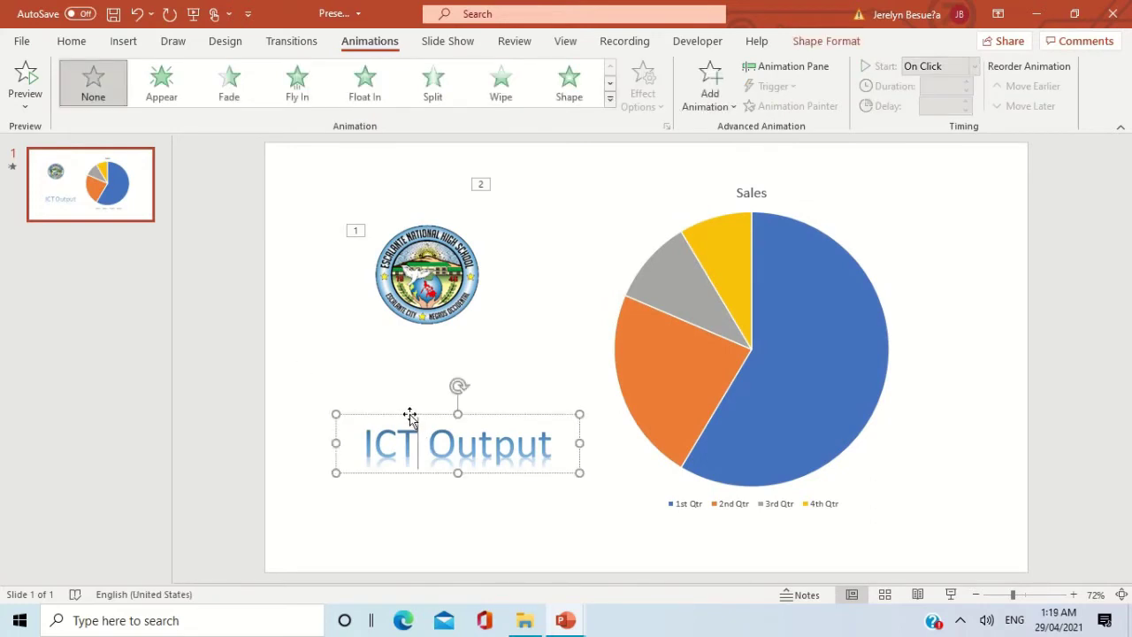
pyautogui.click(410, 415)
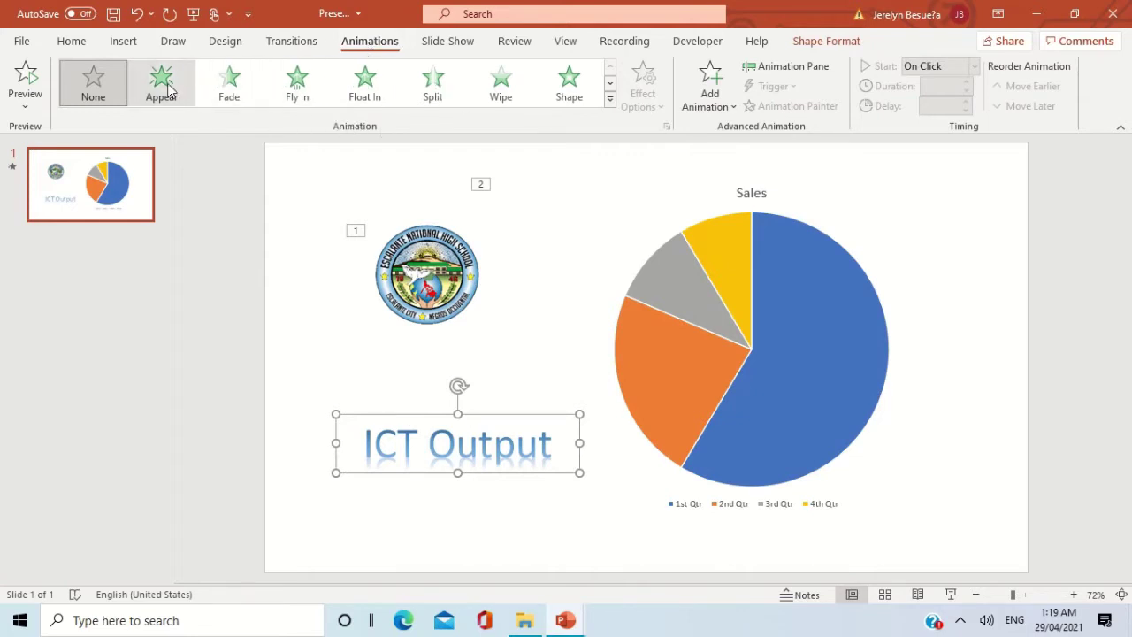
pyautogui.click(610, 103)
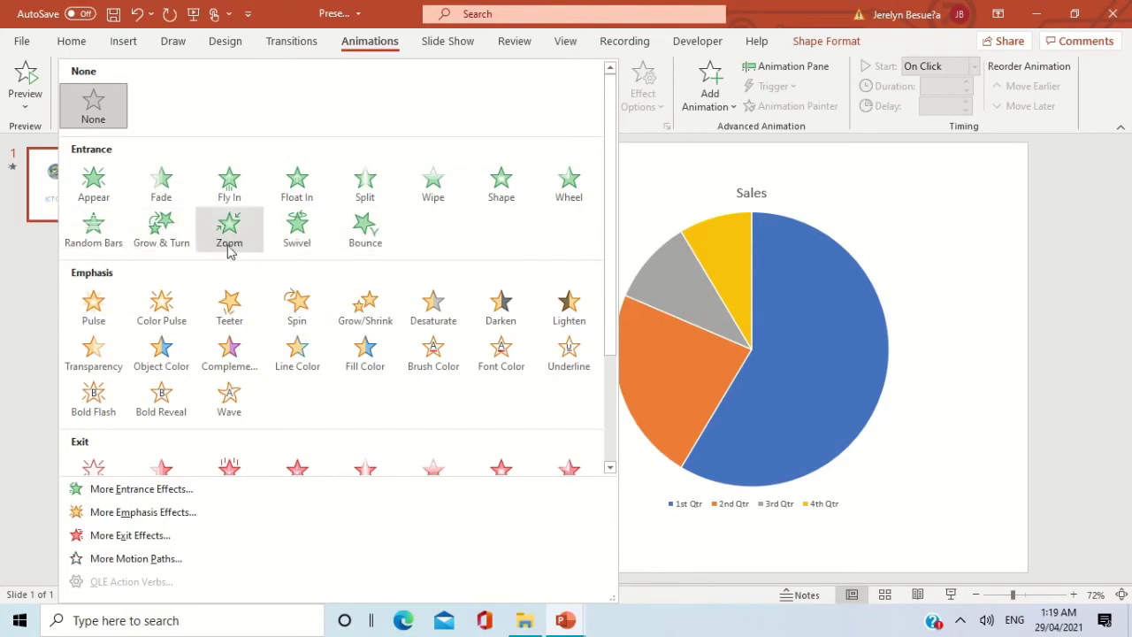
pyautogui.click(358, 241)
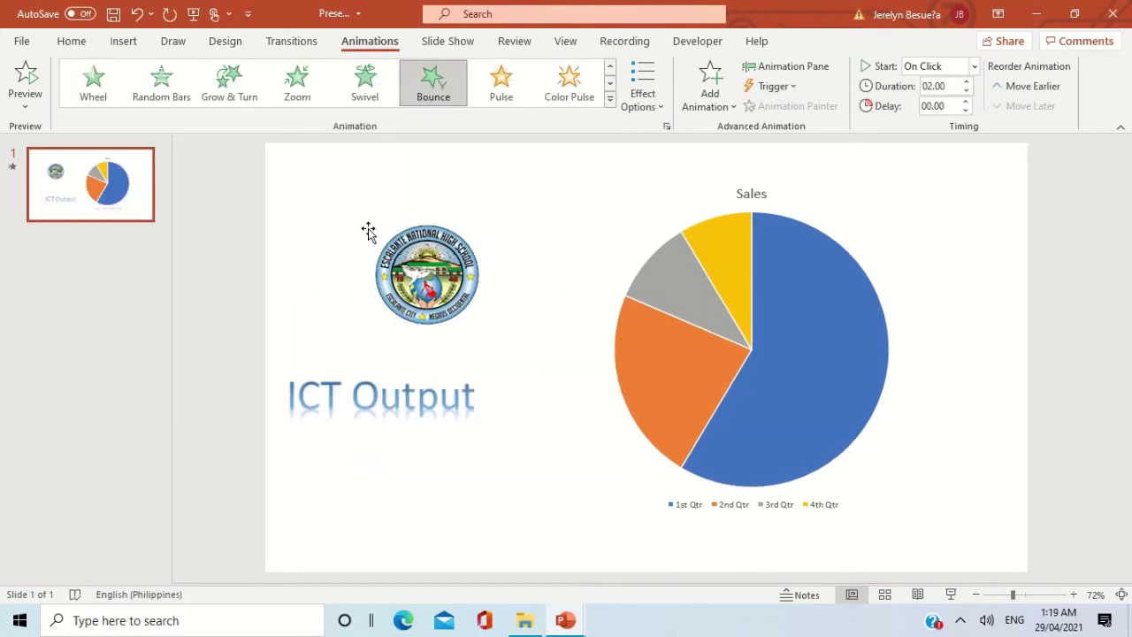